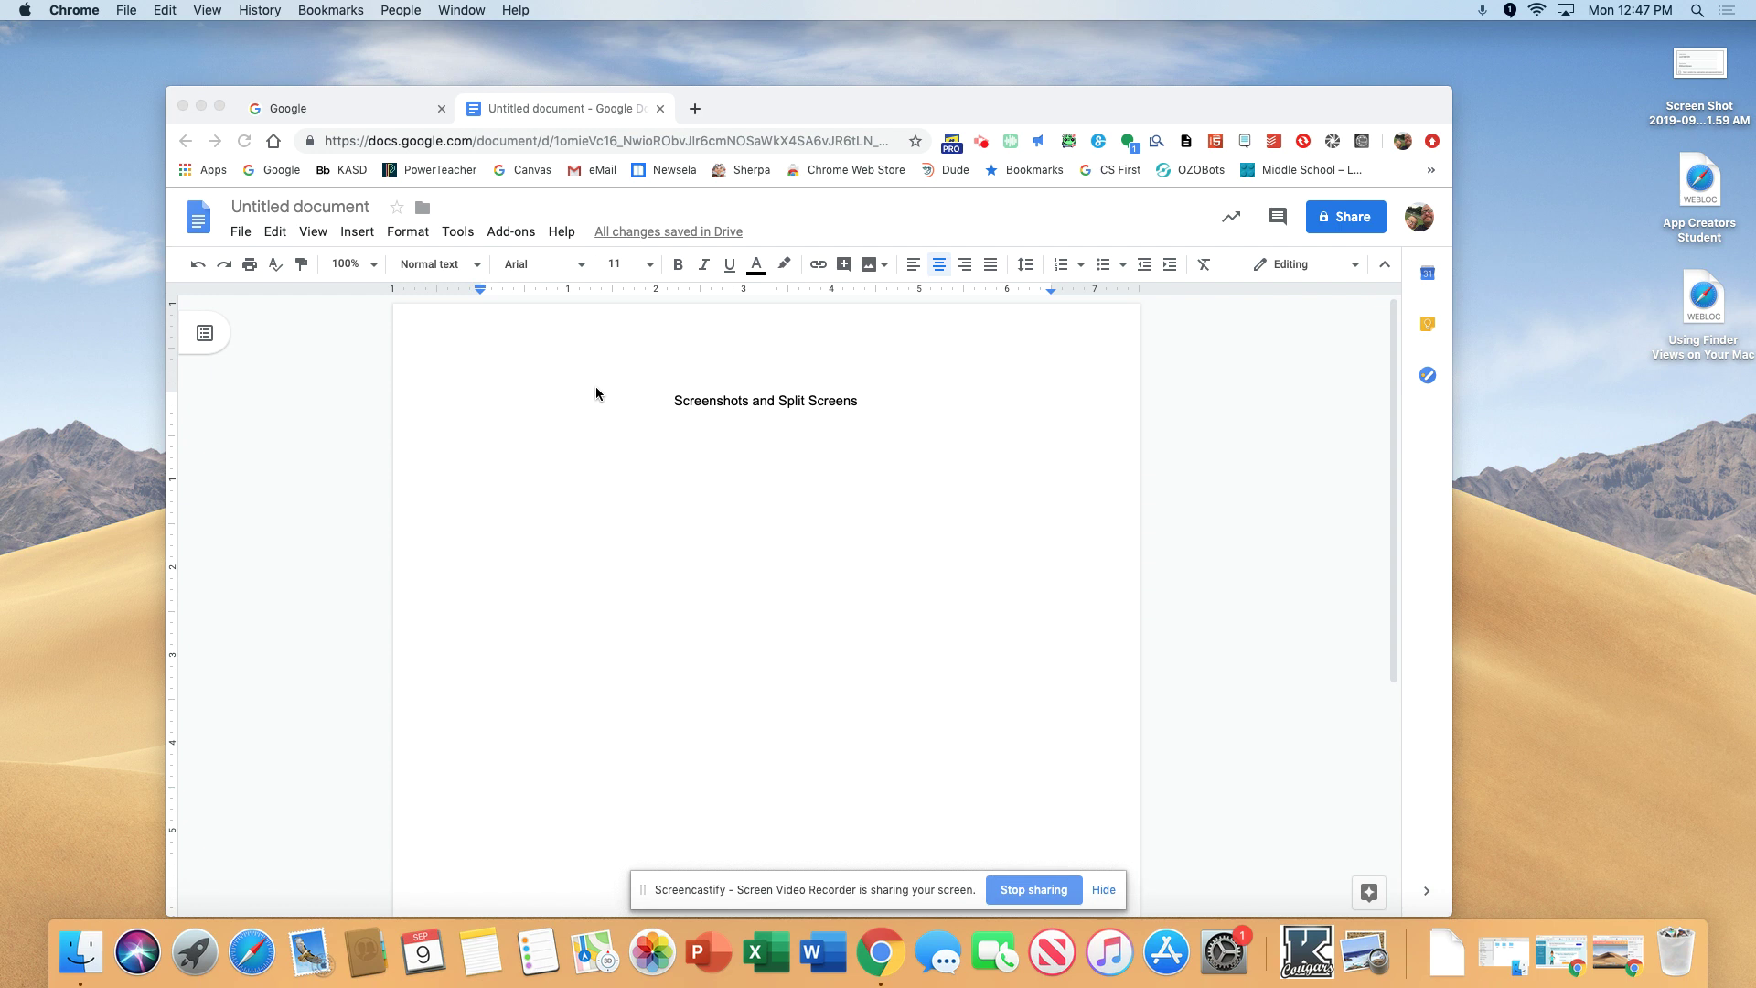
# Capture the full Google Docs screen to the desktop, preview the screenshot, then close it
pyautogui.press('super+shift+3')
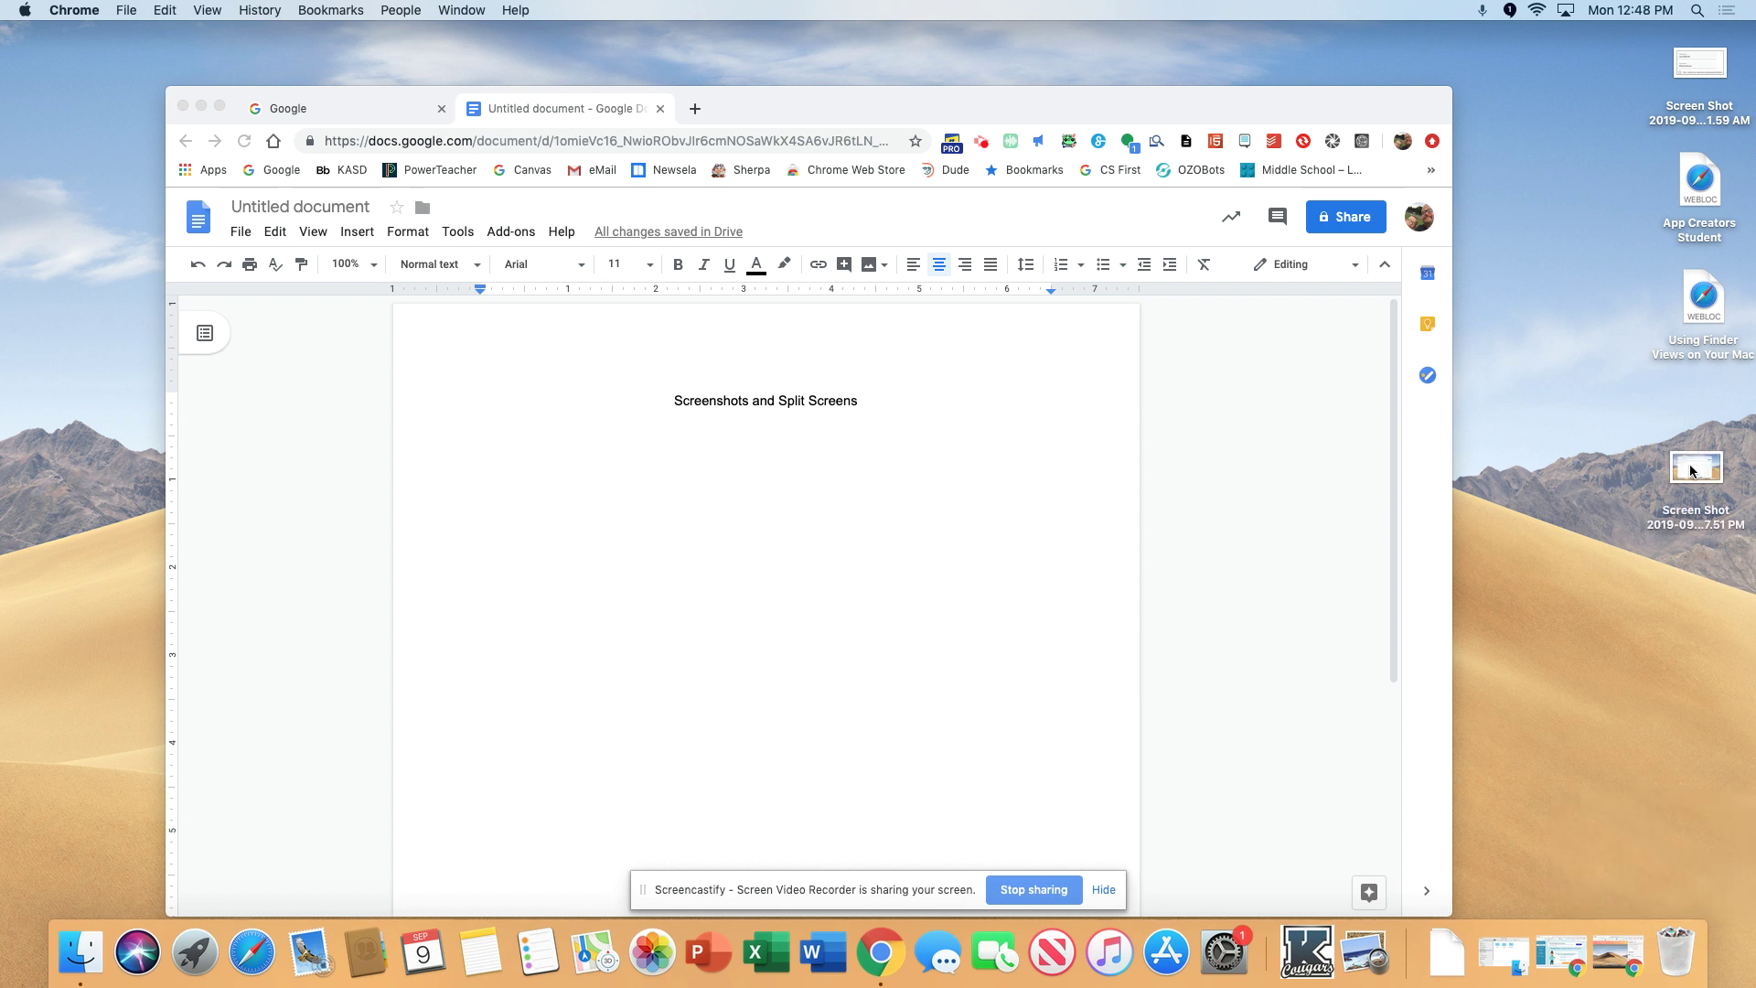
pyautogui.doubleClick(1691, 471)
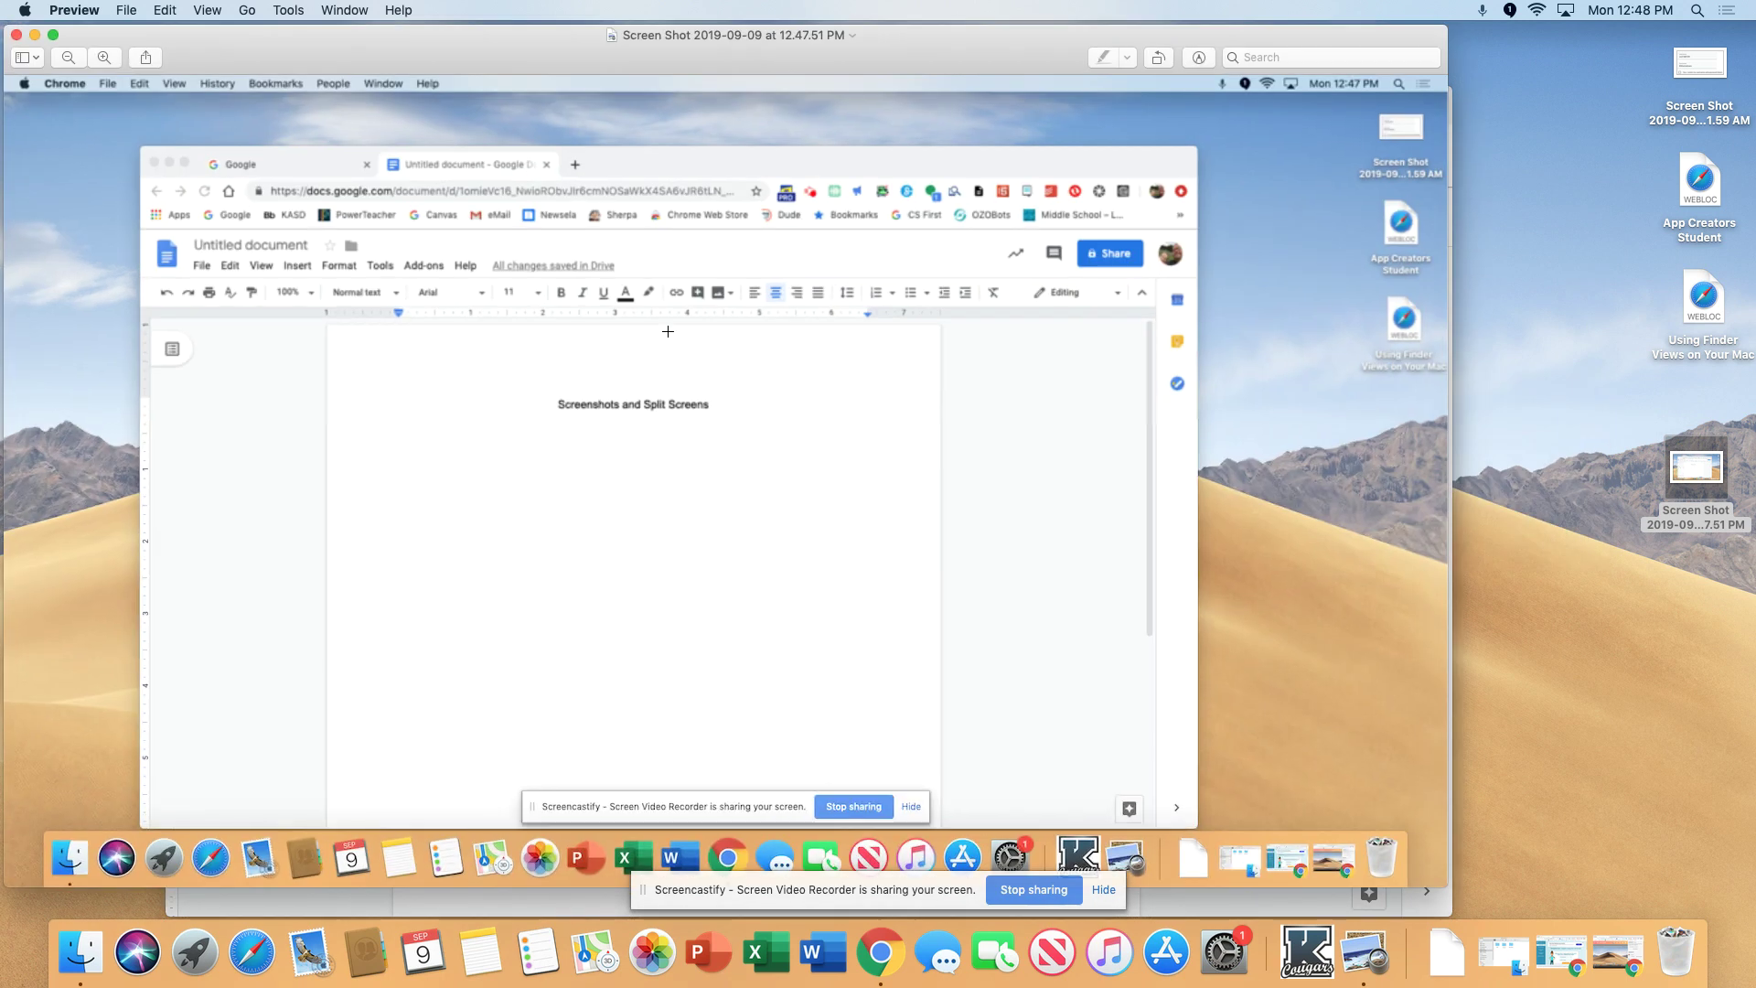
pyautogui.click(18, 37)
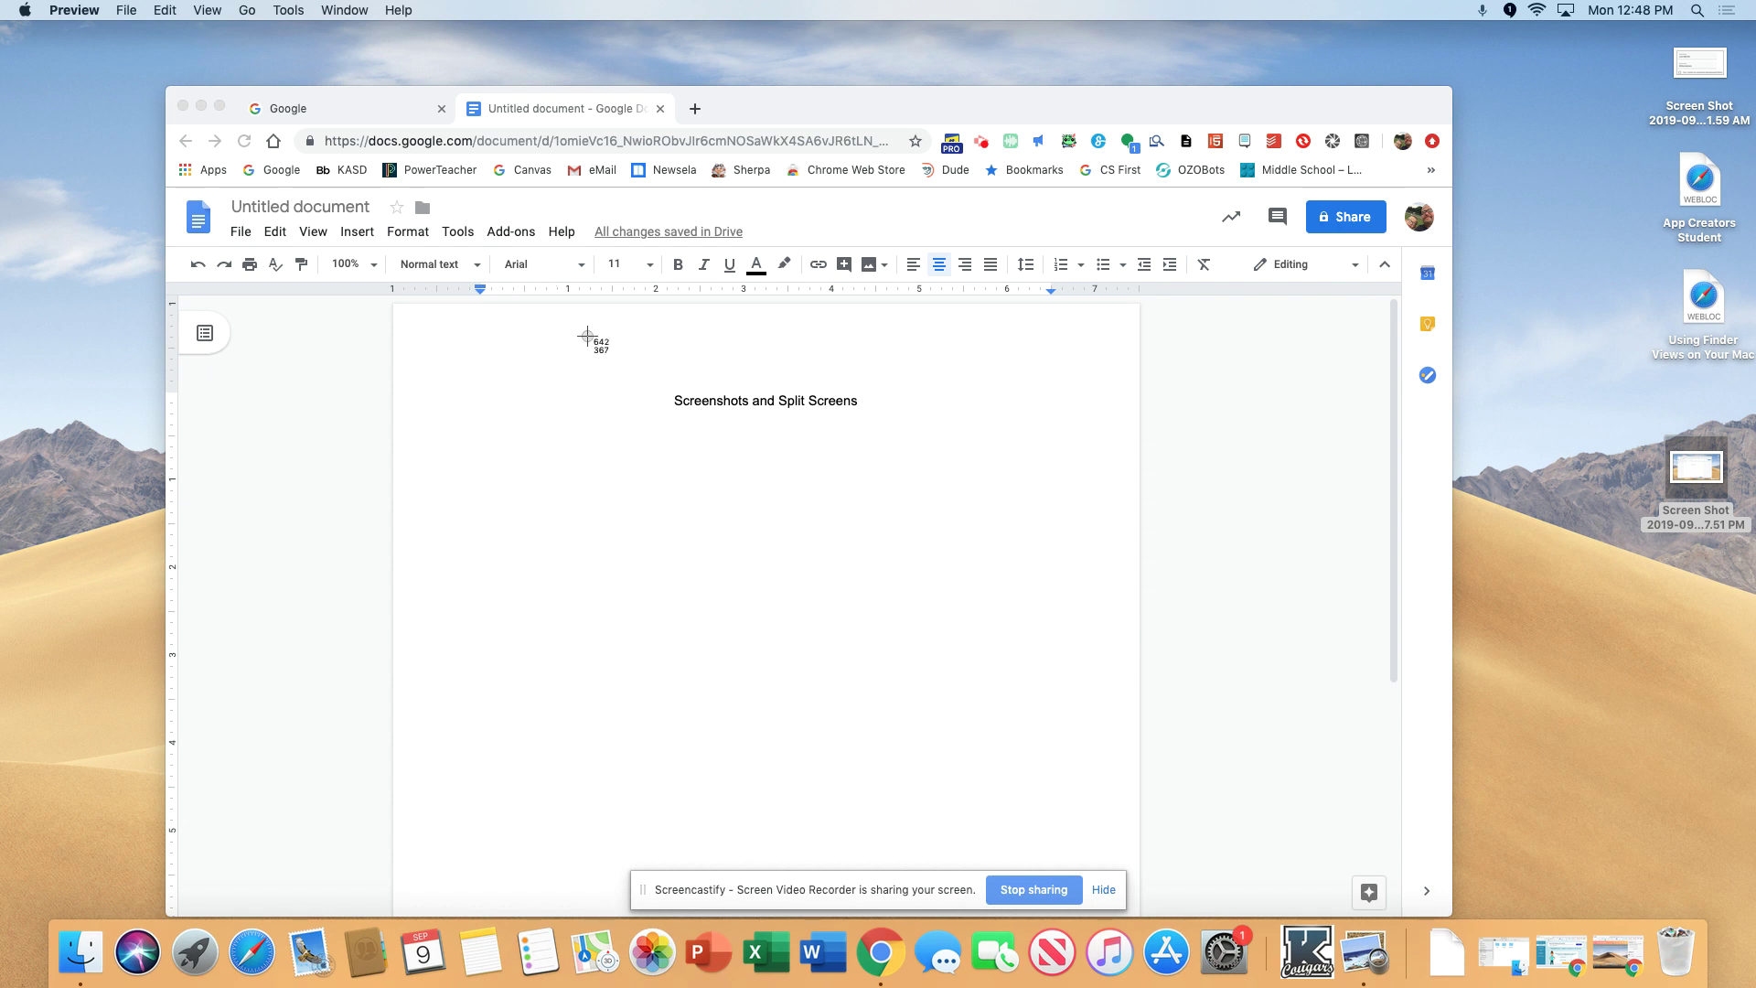
# Capture the heading area as a screenshot, finish it in Markup, and move Chrome up-left
pyautogui.moveTo(589, 337)
pyautogui.mouseDown()
pyautogui.moveTo(979, 500)
pyautogui.moveTo(1057, 593)
pyautogui.mouseUp()
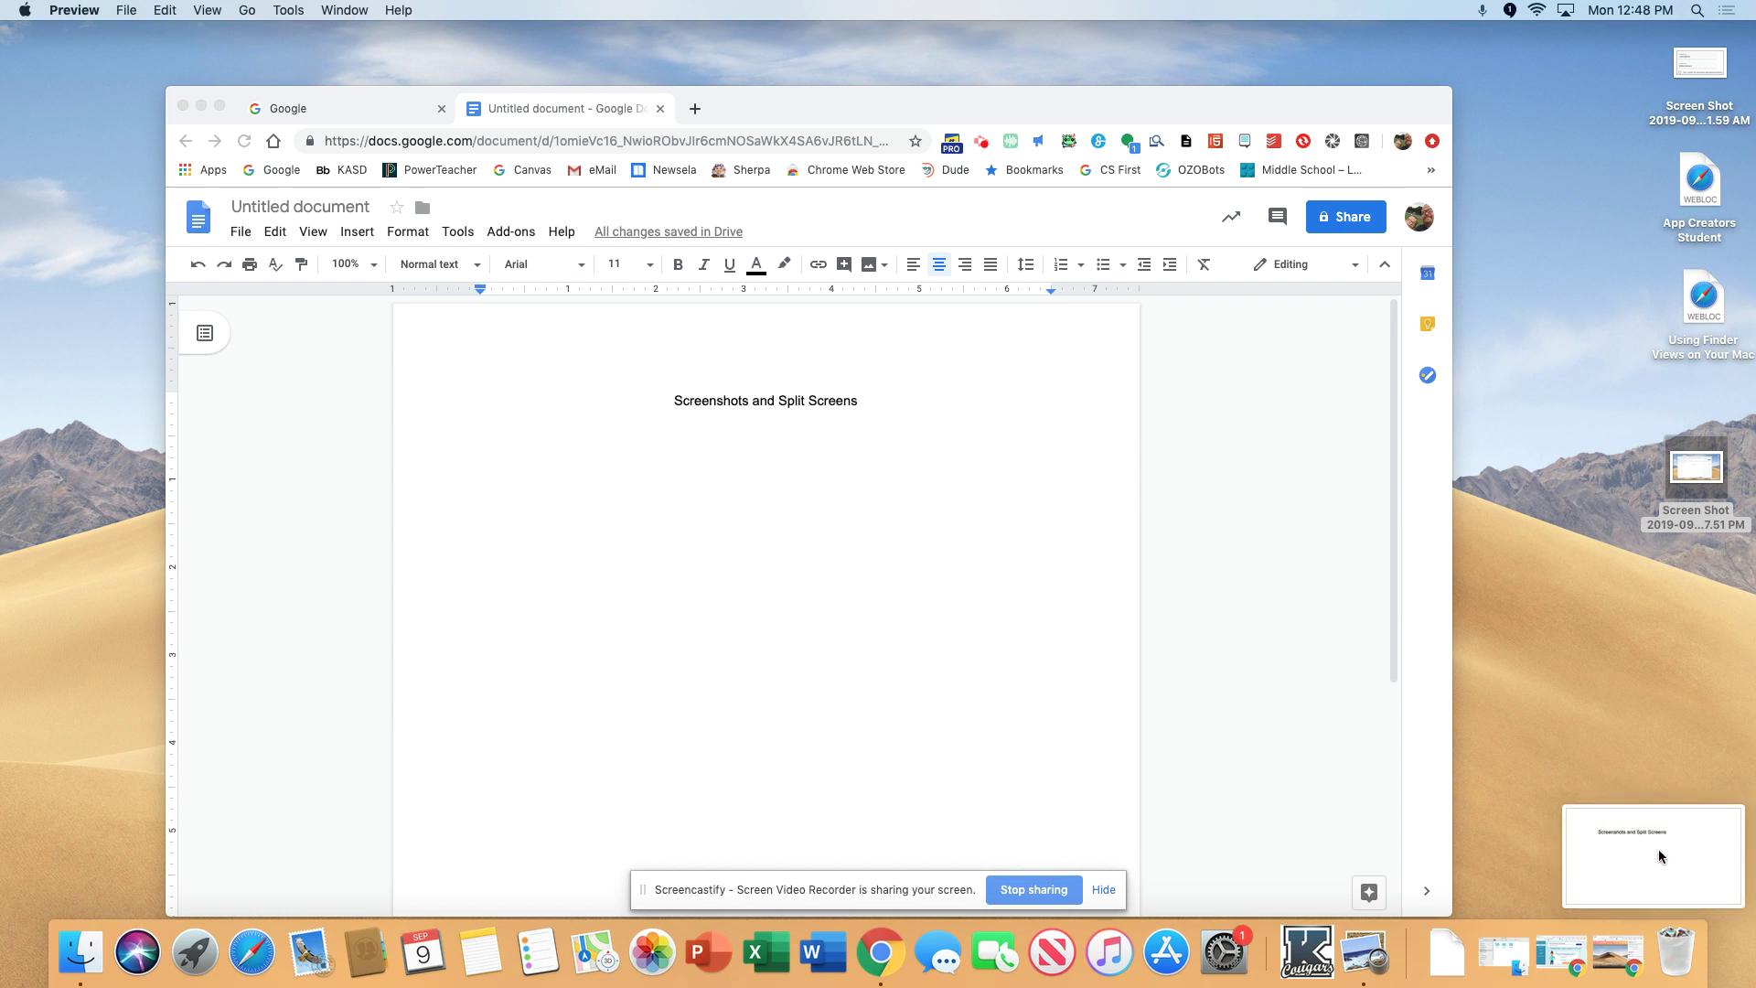
pyautogui.click(1620, 633)
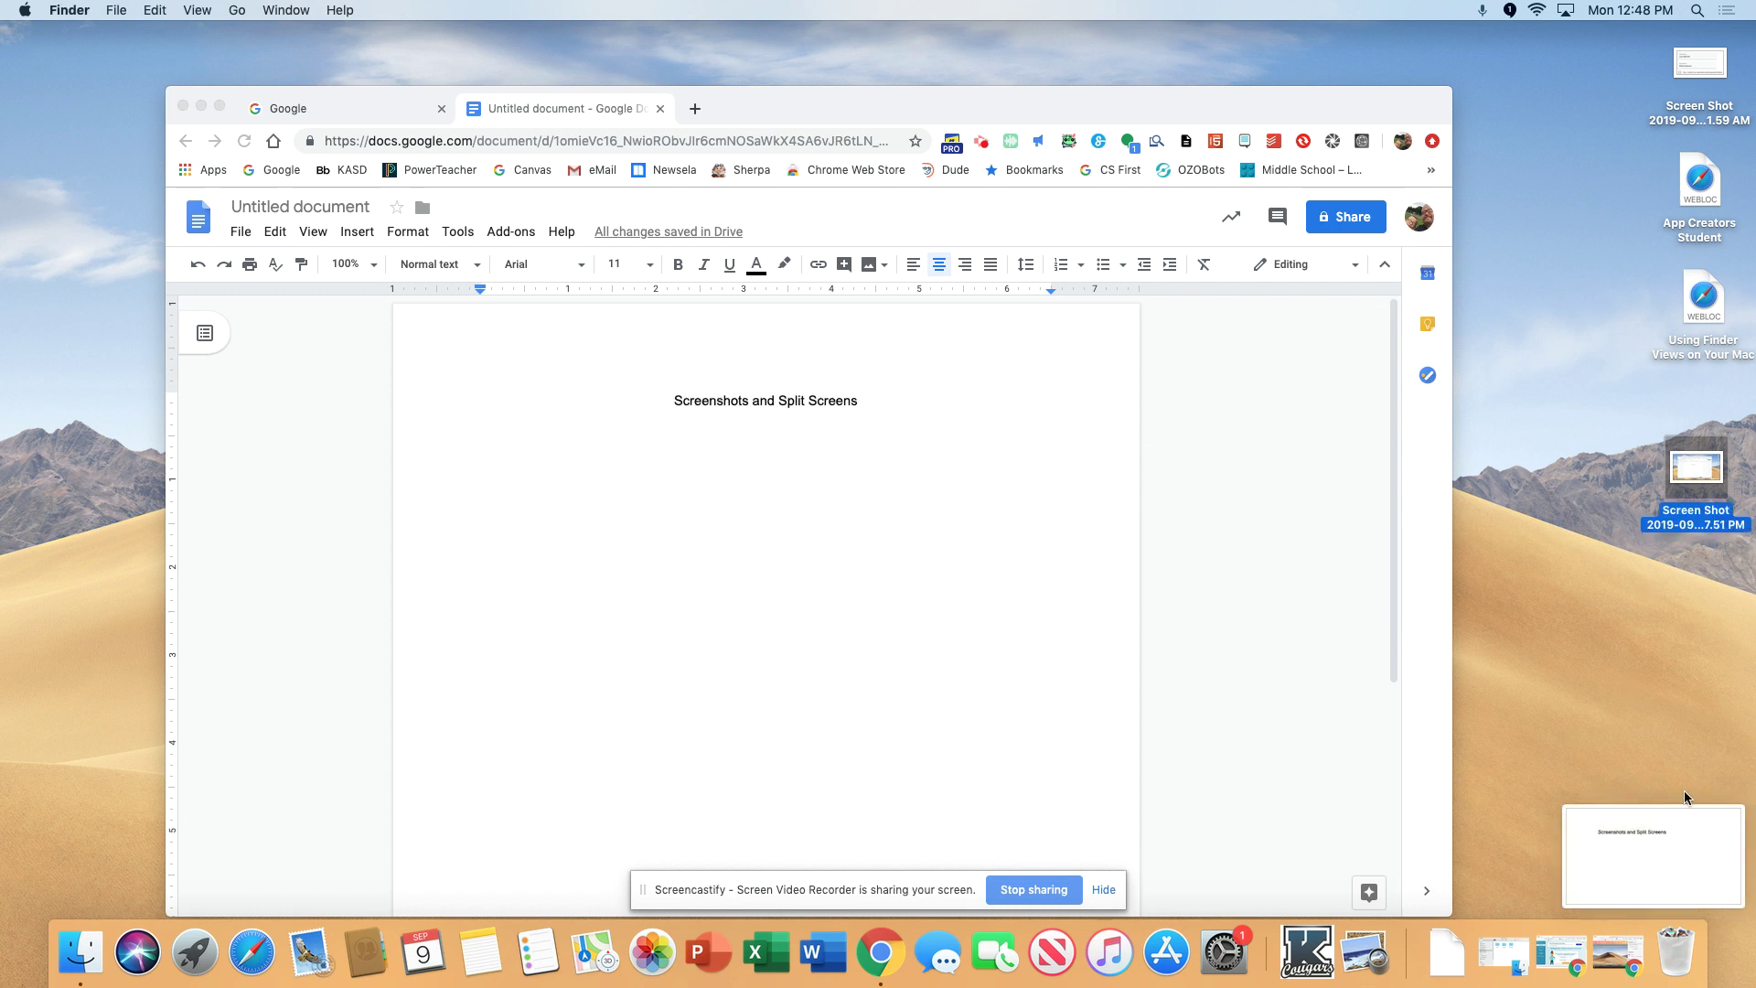
pyautogui.click(1694, 836)
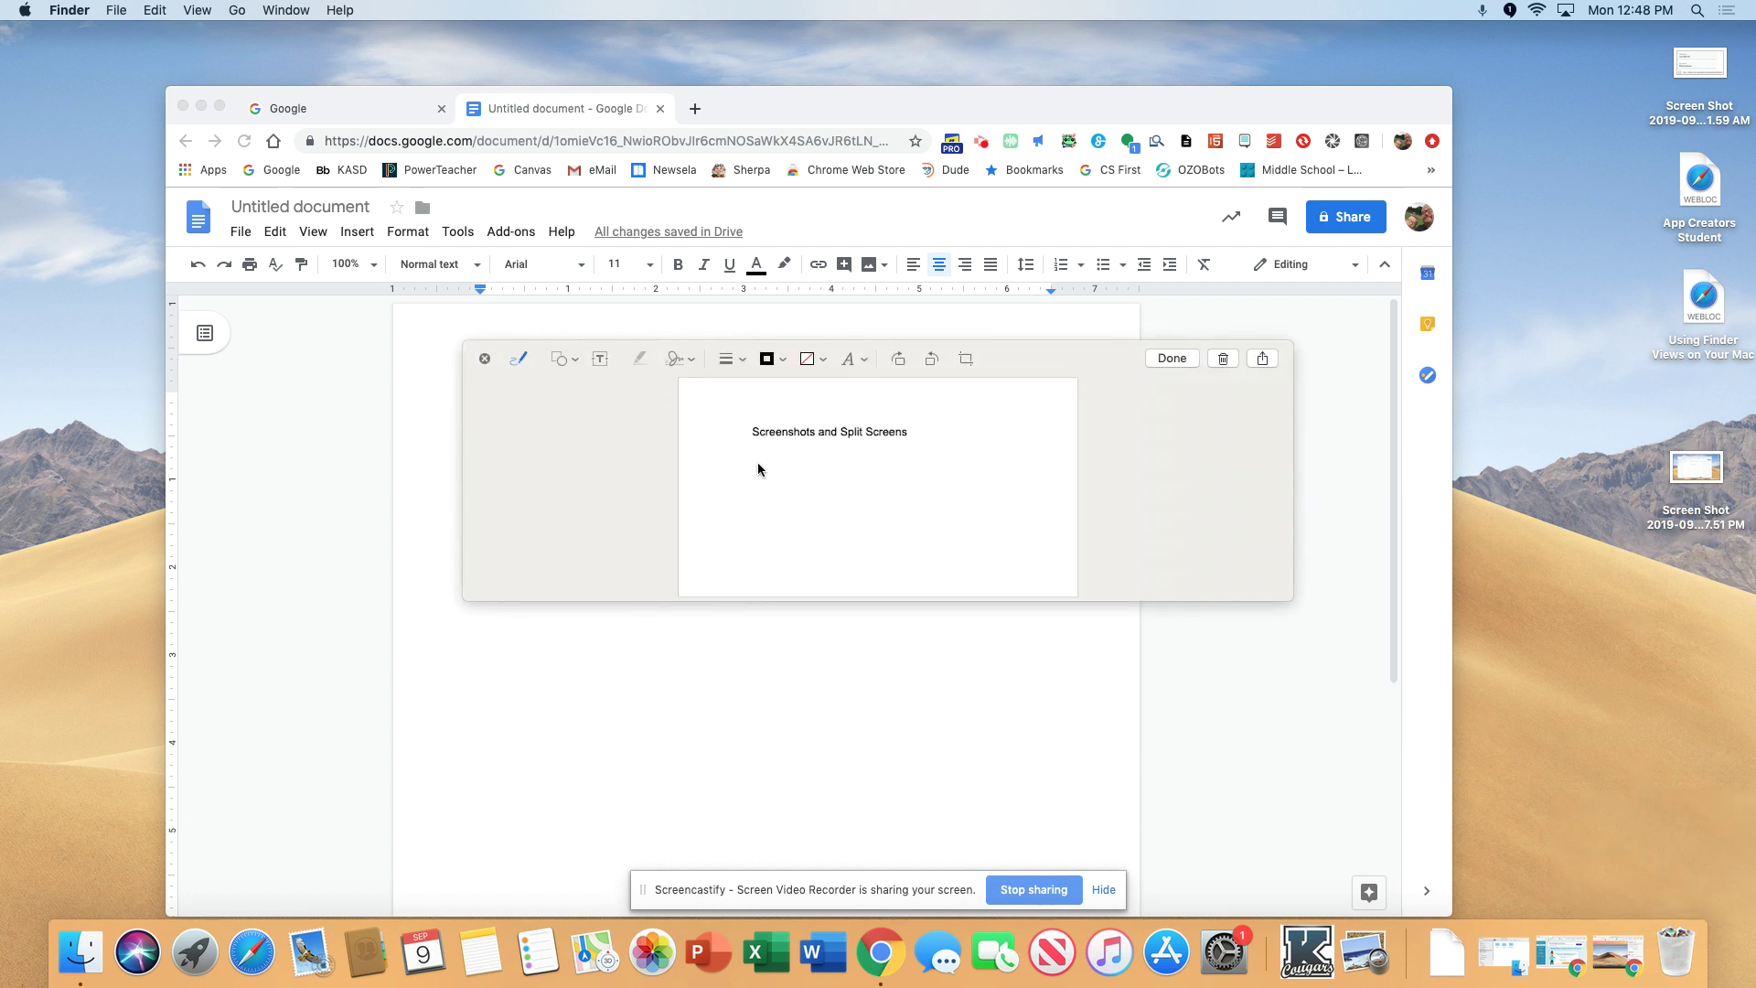
pyautogui.click(1171, 359)
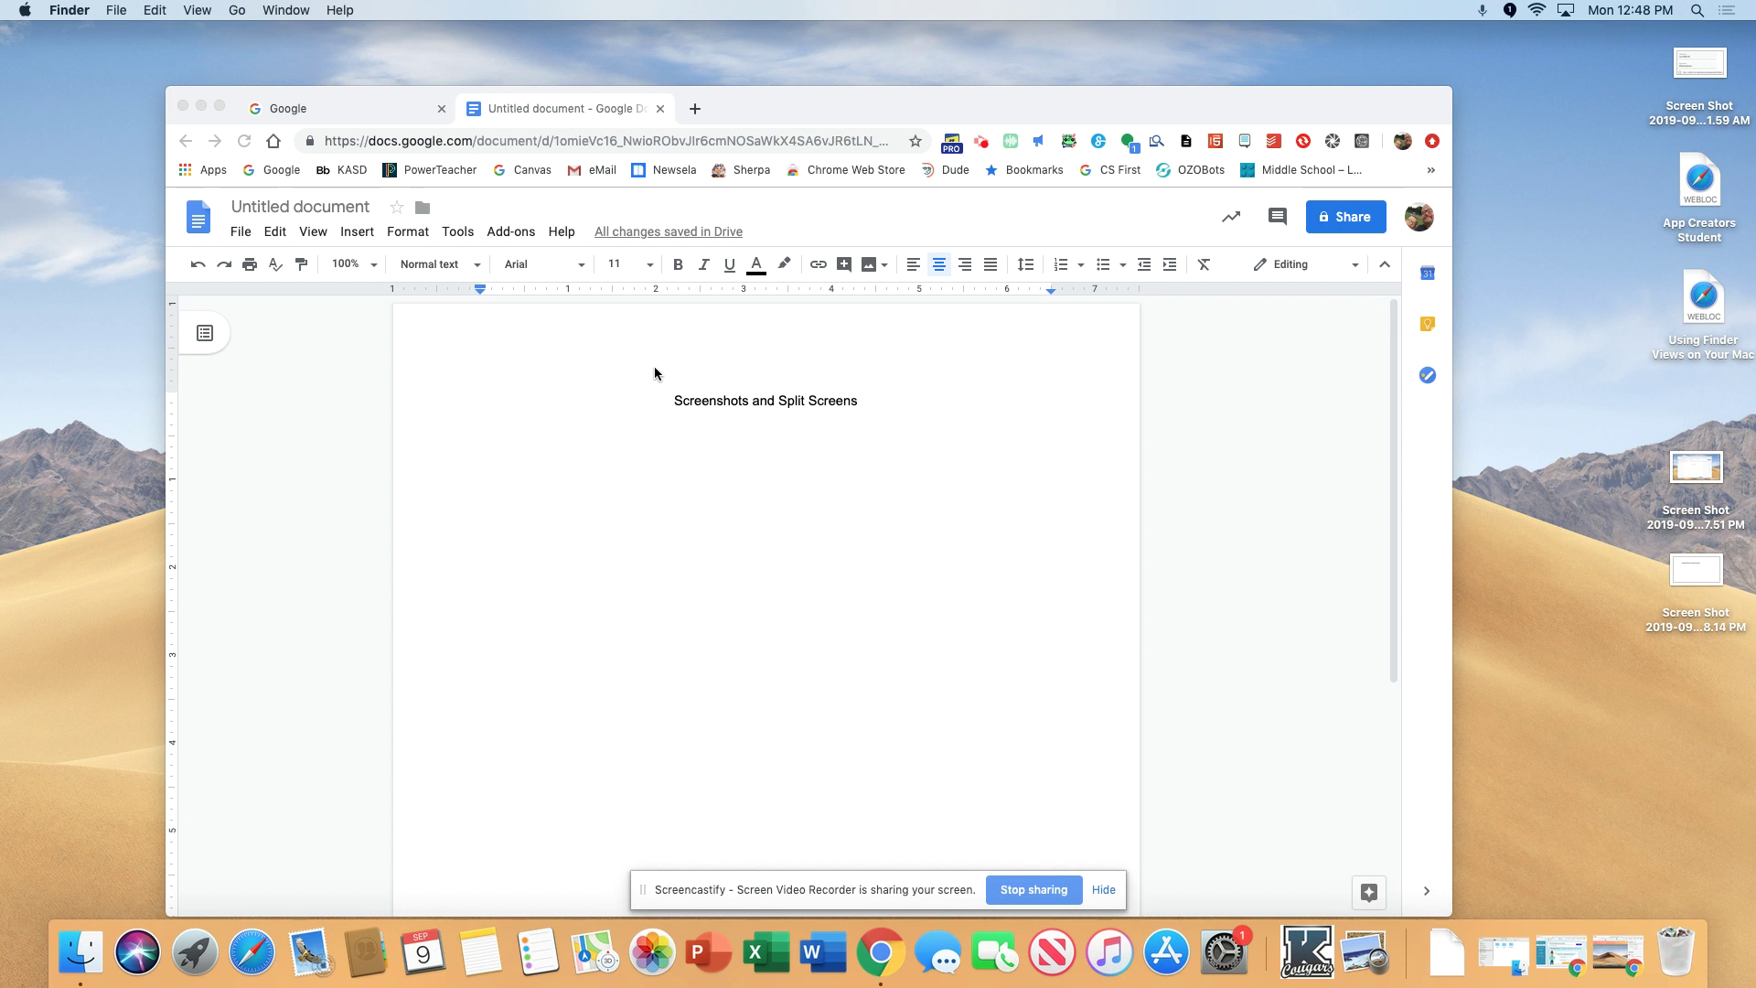
pyautogui.moveTo(778, 107); pyautogui.dragTo(693, 59)
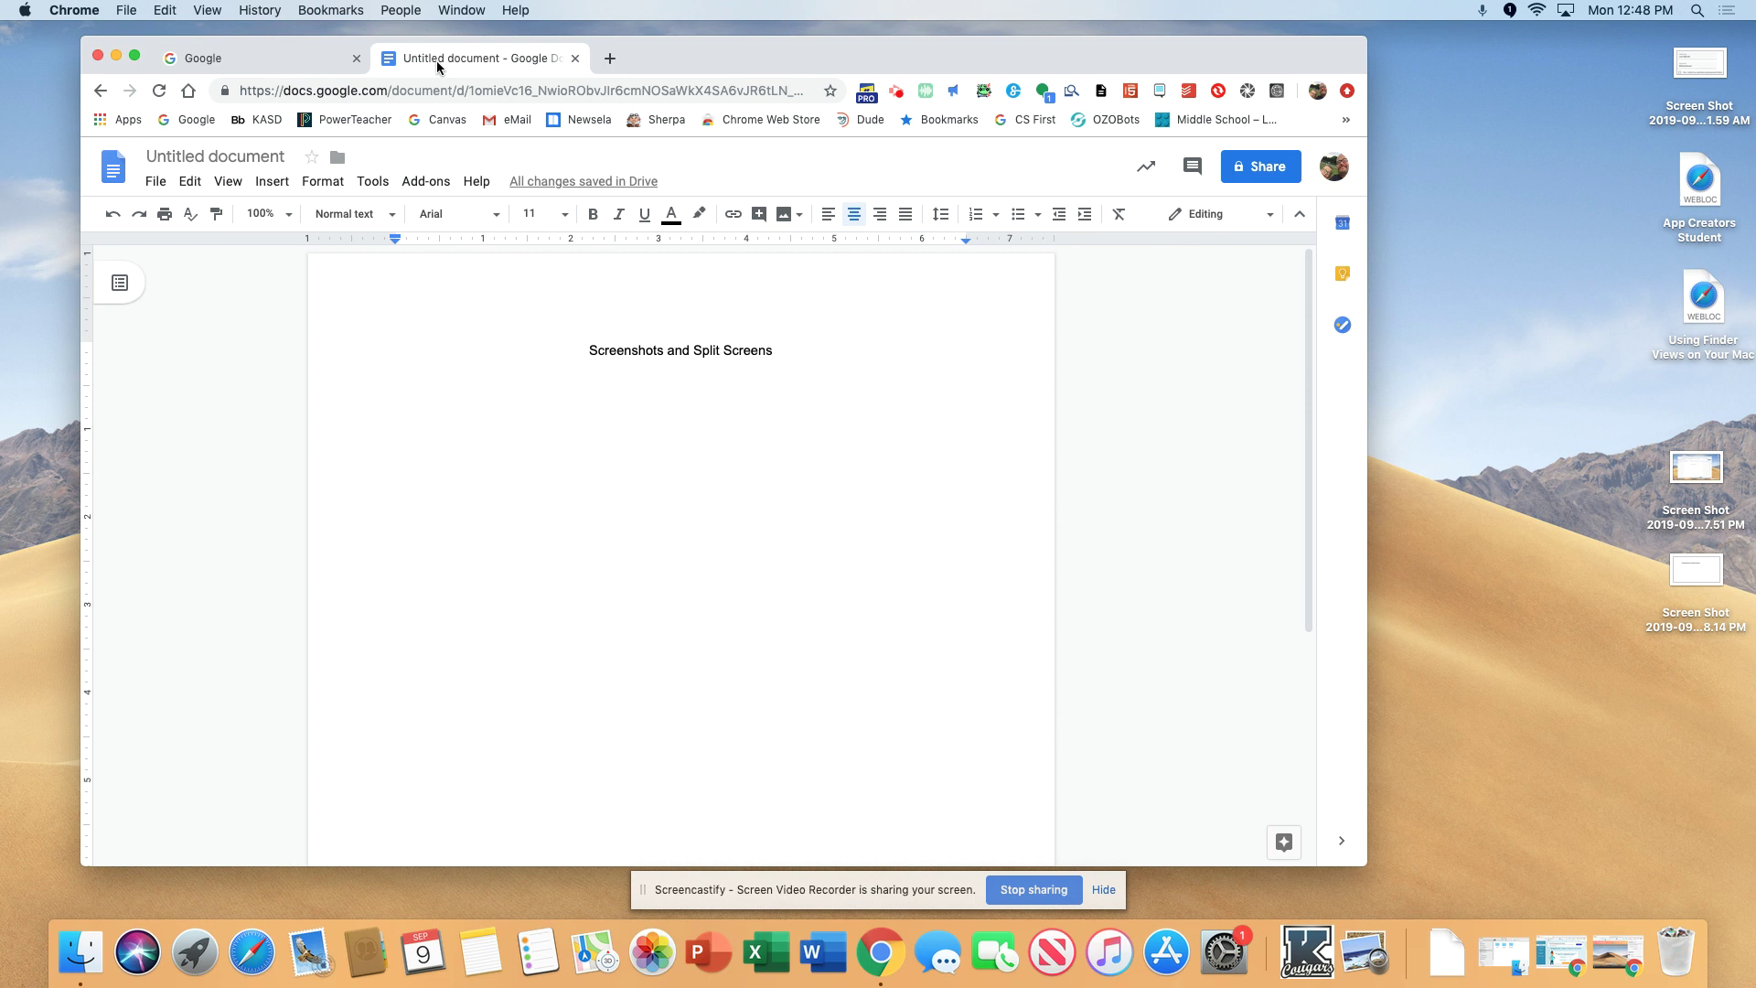
# Drag the Google Docs tab into its own window, move it left, and bring Google forward
pyautogui.moveTo(440, 67)
pyautogui.mouseDown()
pyautogui.moveTo(1177, 231)
pyautogui.moveTo(1460, 117)
pyautogui.mouseUp()
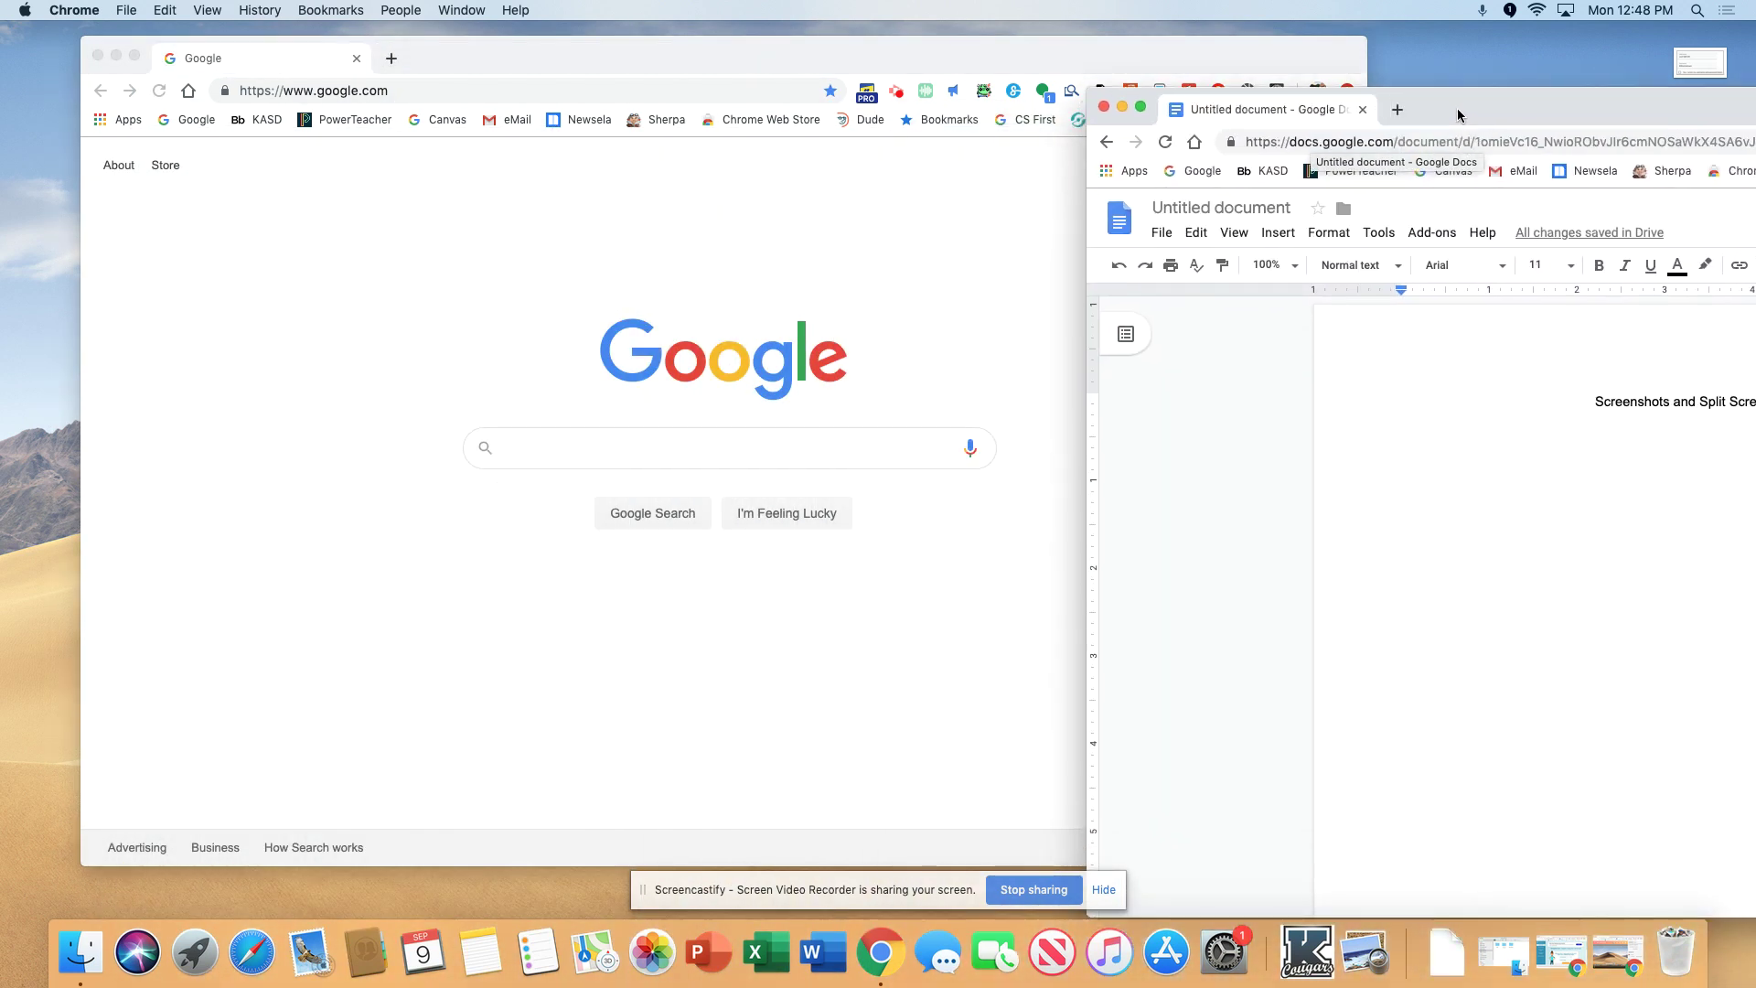
pyautogui.moveTo(1491, 109); pyautogui.dragTo(986, 116)
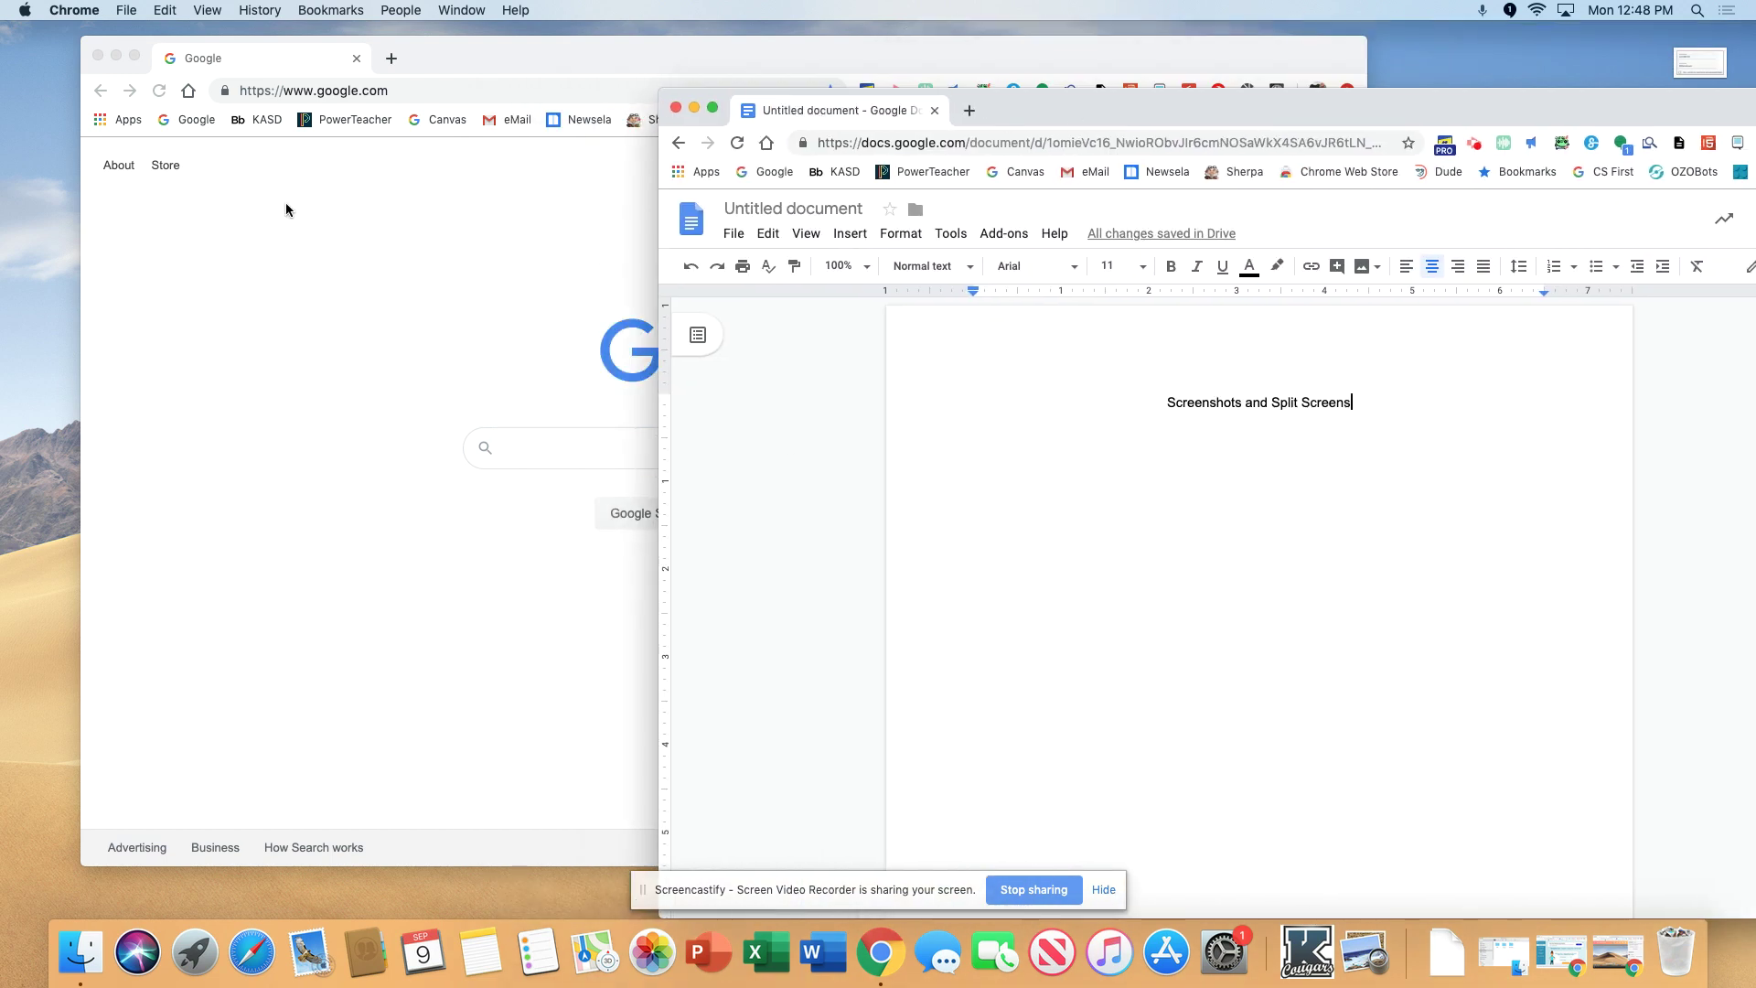
pyautogui.click(454, 65)
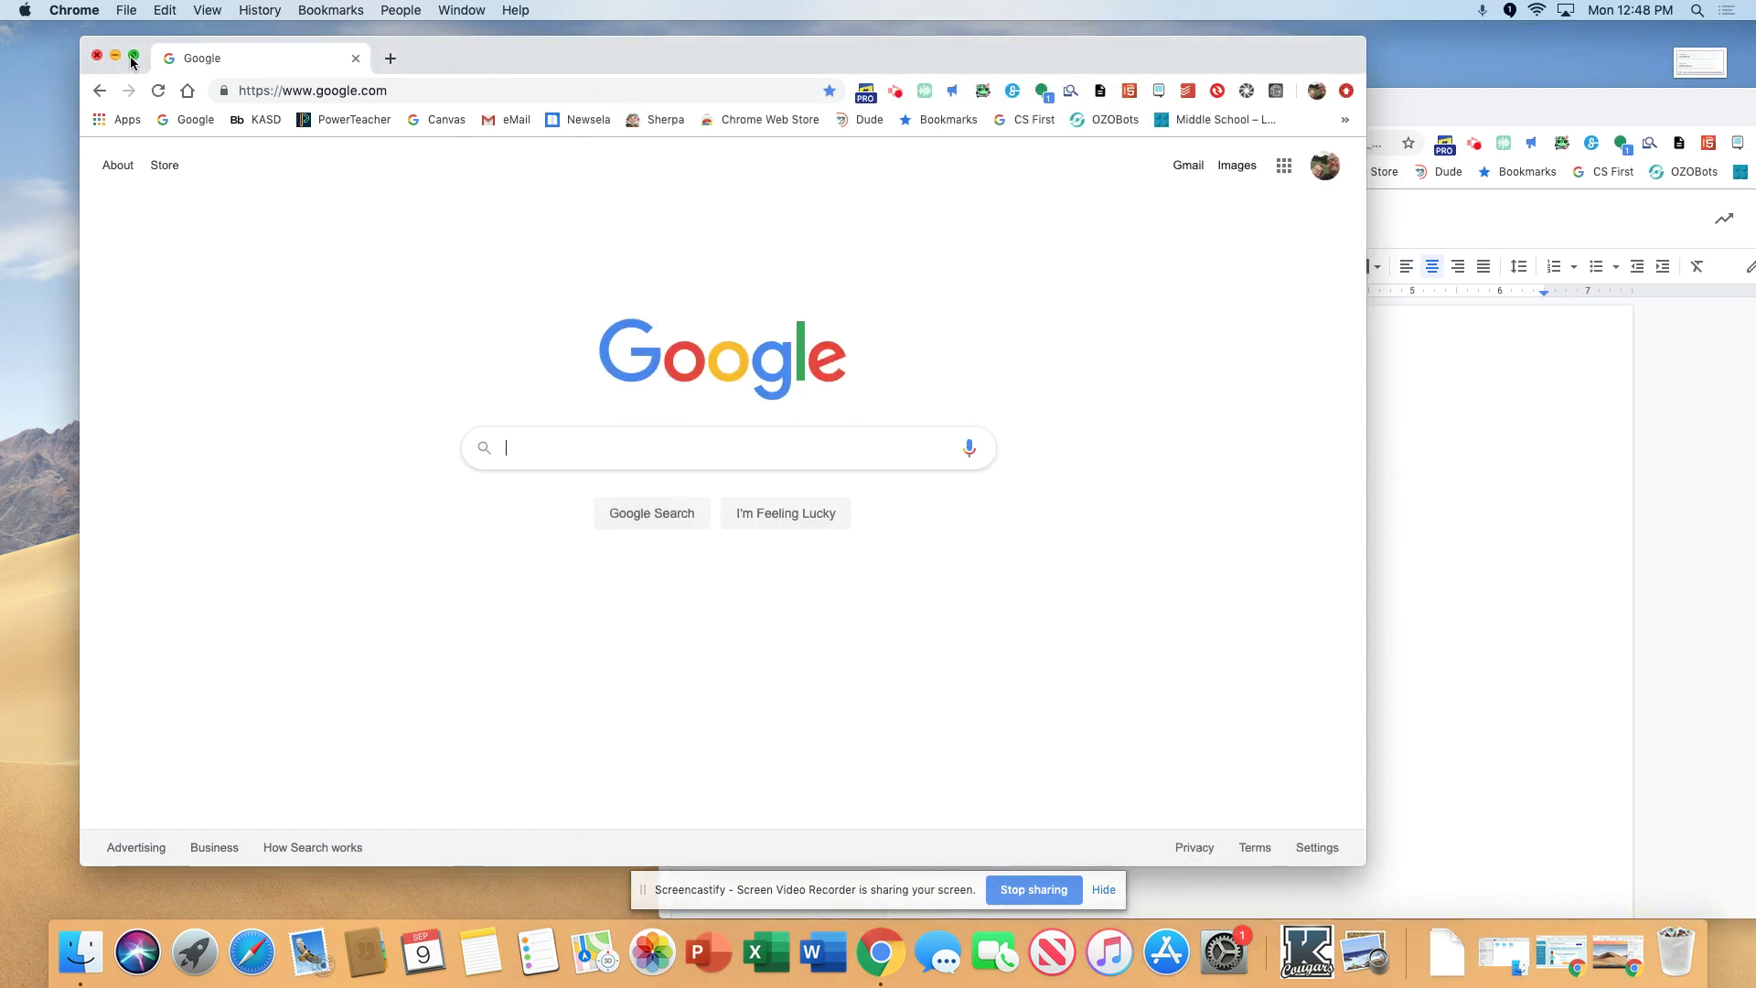
# Tile the Google window on the left half and the Docs window on the right
pyautogui.click(133, 57)
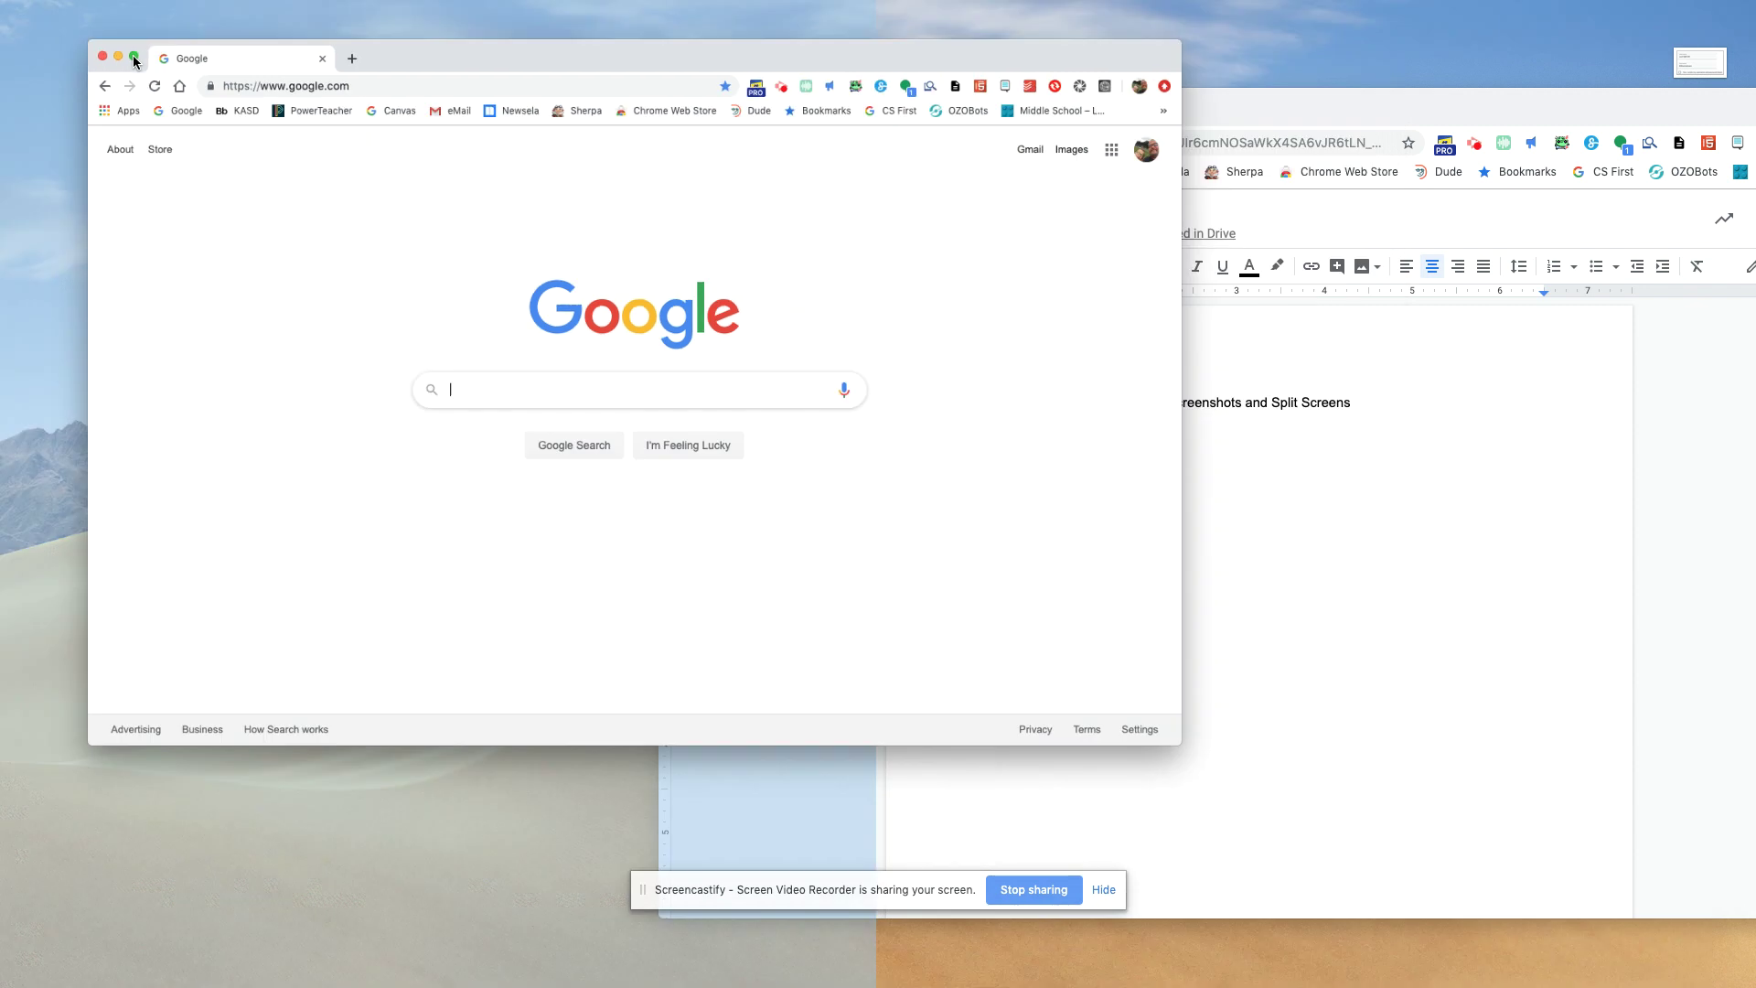
pyautogui.moveTo(133, 58); pyautogui.dragTo(41, 23)
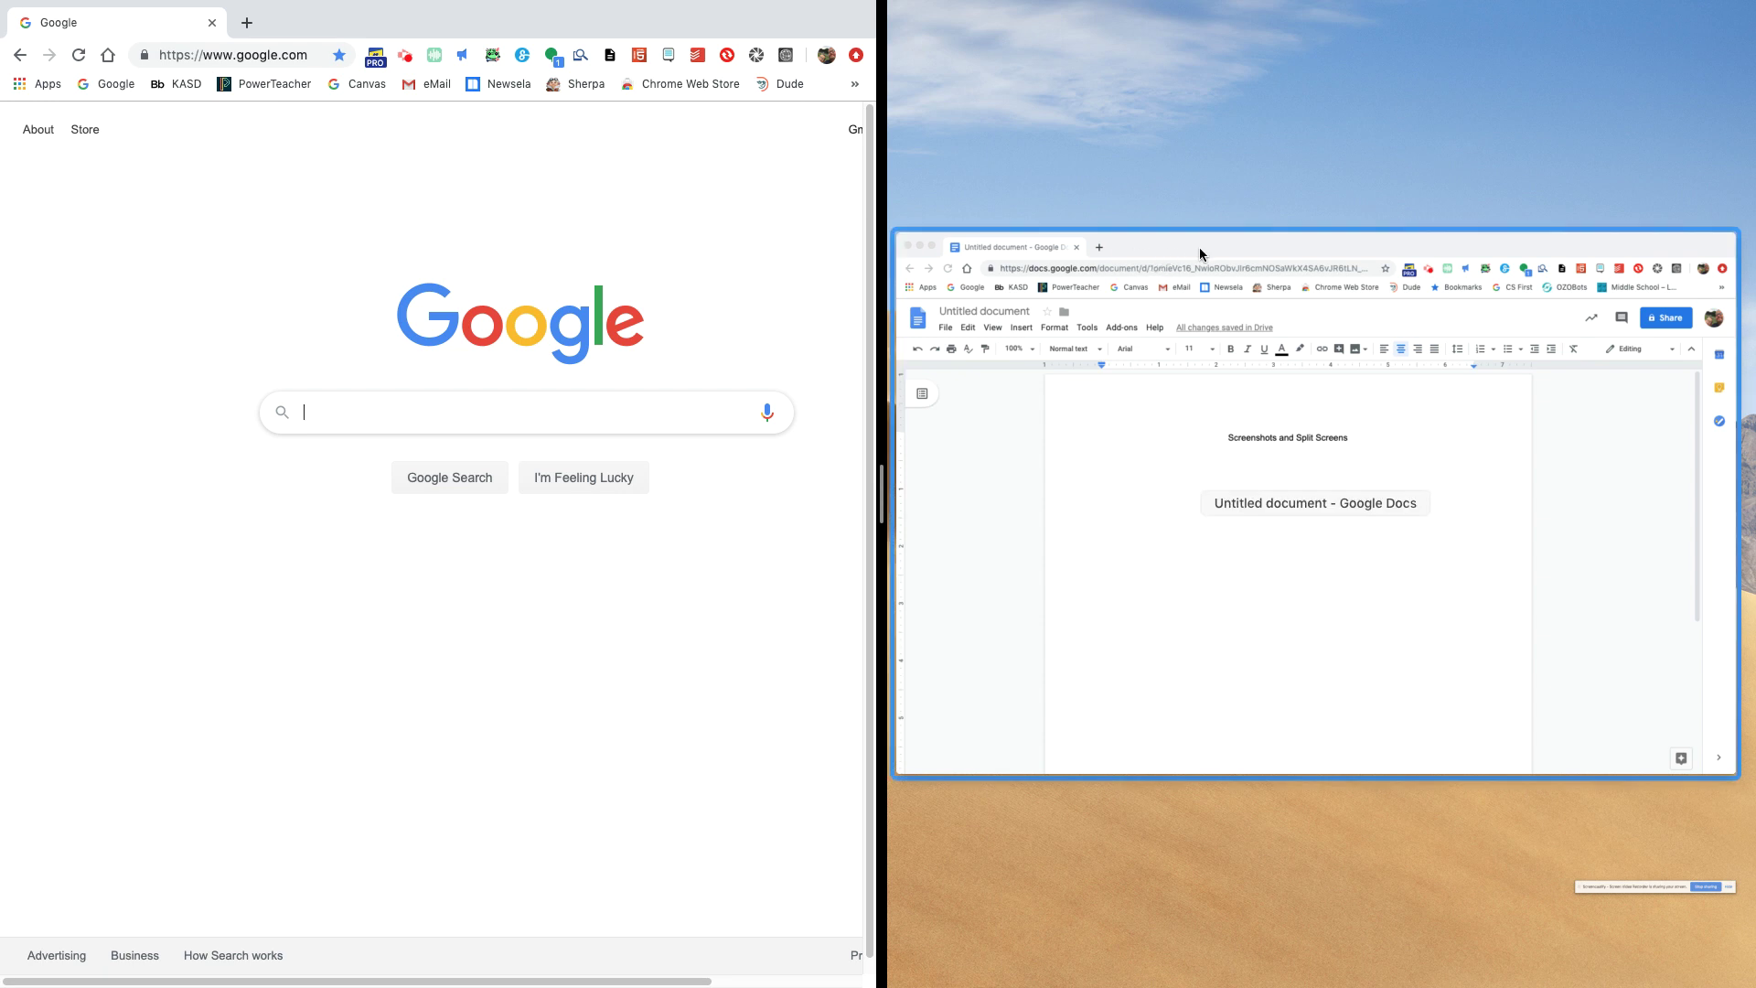
pyautogui.click(1260, 235)
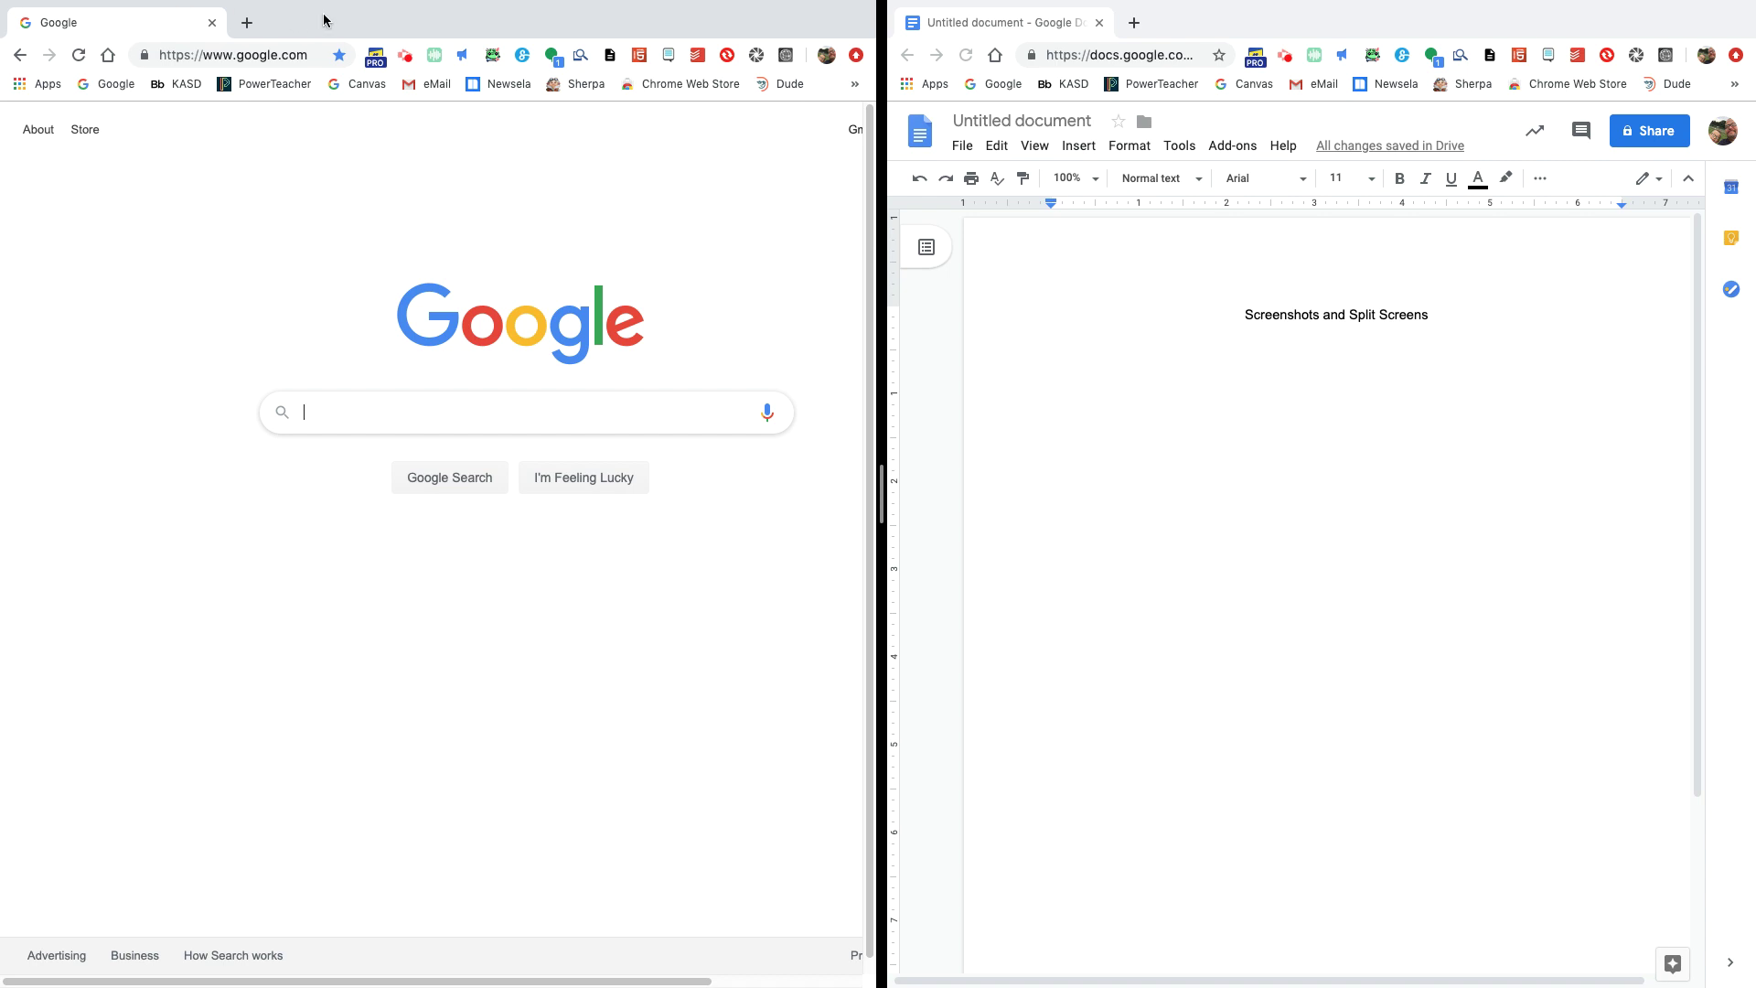
# Swap the two windows' sides, then exit split view back to normal windows
pyautogui.moveTo(344, 21); pyautogui.dragTo(379, 107)
pyautogui.moveTo(405, 34)
pyautogui.mouseDown()
pyautogui.moveTo(492, 213)
pyautogui.moveTo(1372, 82)
pyautogui.mouseUp()
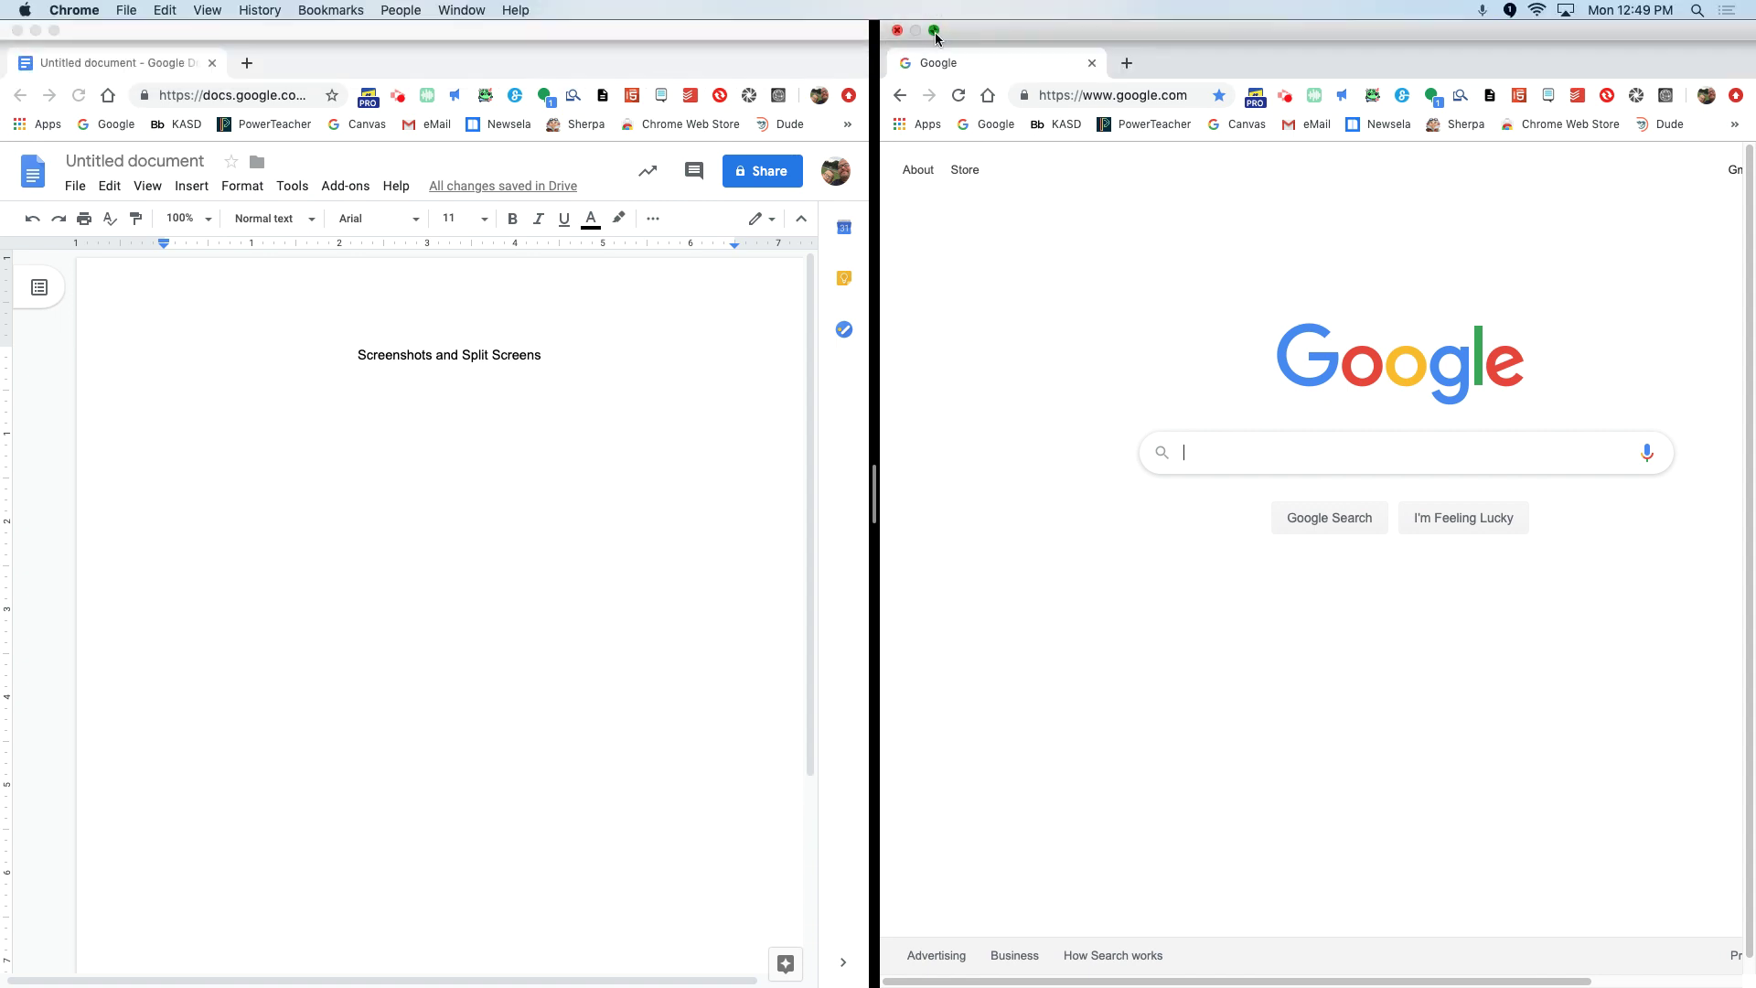
pyautogui.click(934, 30)
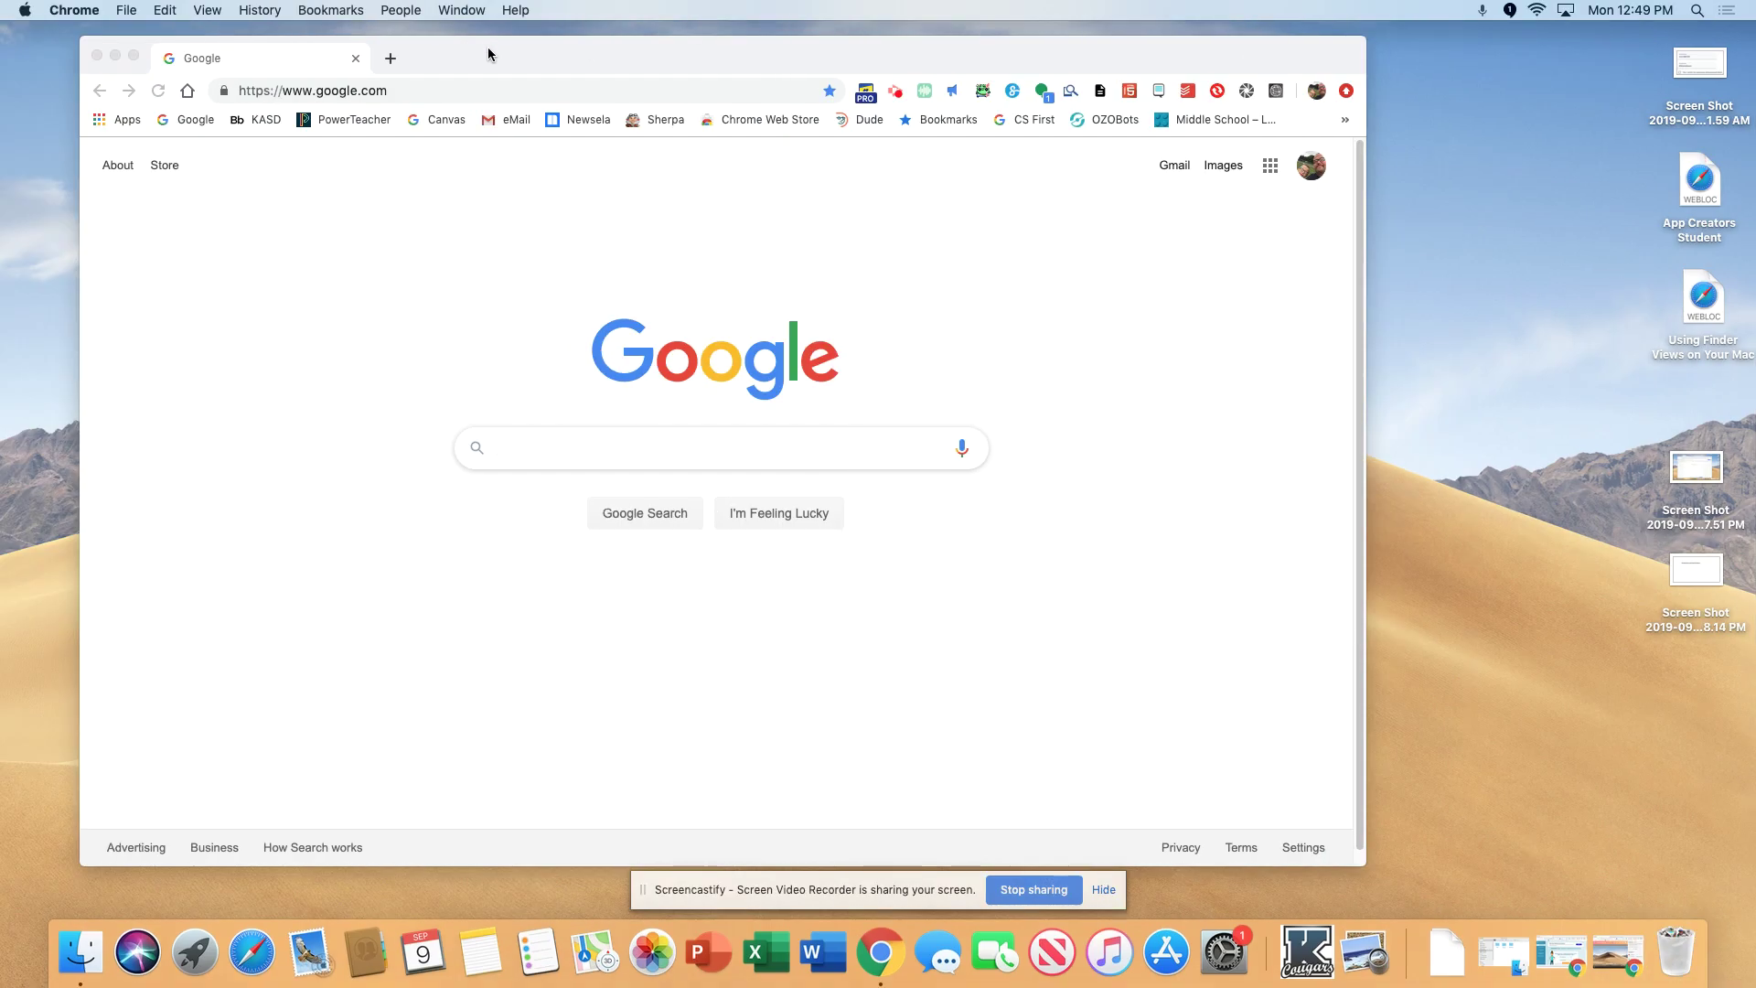